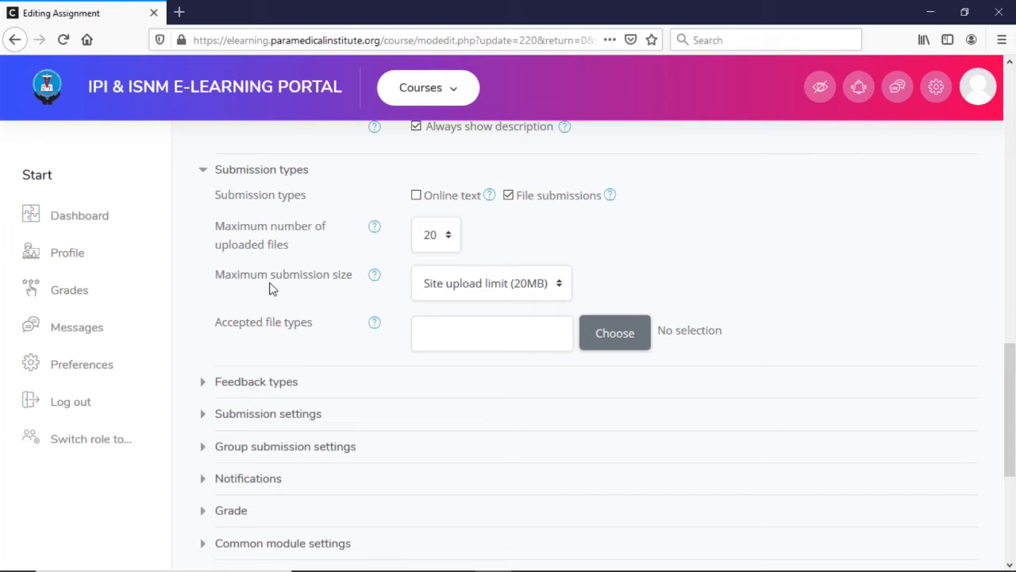
Step: Allow online text as a submission type in addition to file submissions
{"action": "scroll", "coordinate": [271, 302], "scroll_direction": "up", "scroll_amount": 5}
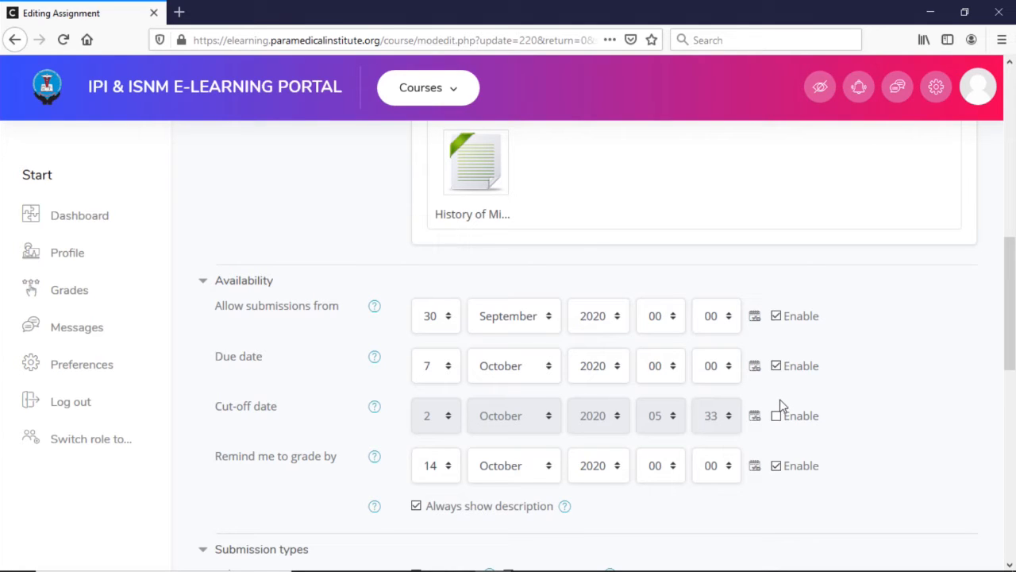
{"action": "scroll", "coordinate": [273, 445], "scroll_direction": "down", "scroll_amount": 1}
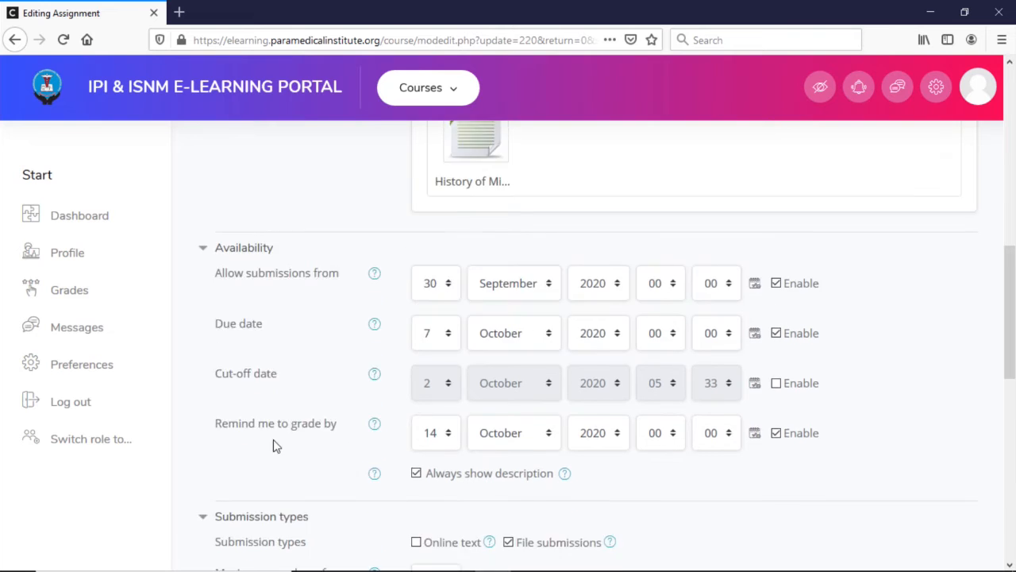
{"action": "scroll", "coordinate": [274, 445], "scroll_direction": "down", "scroll_amount": 4}
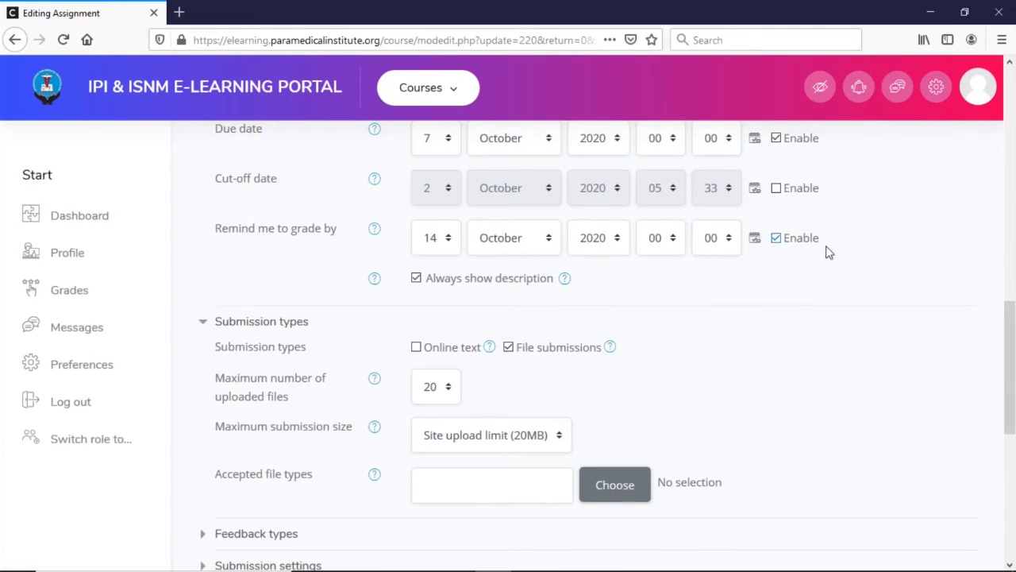
{"action": "left_click", "coordinate": [416, 349]}
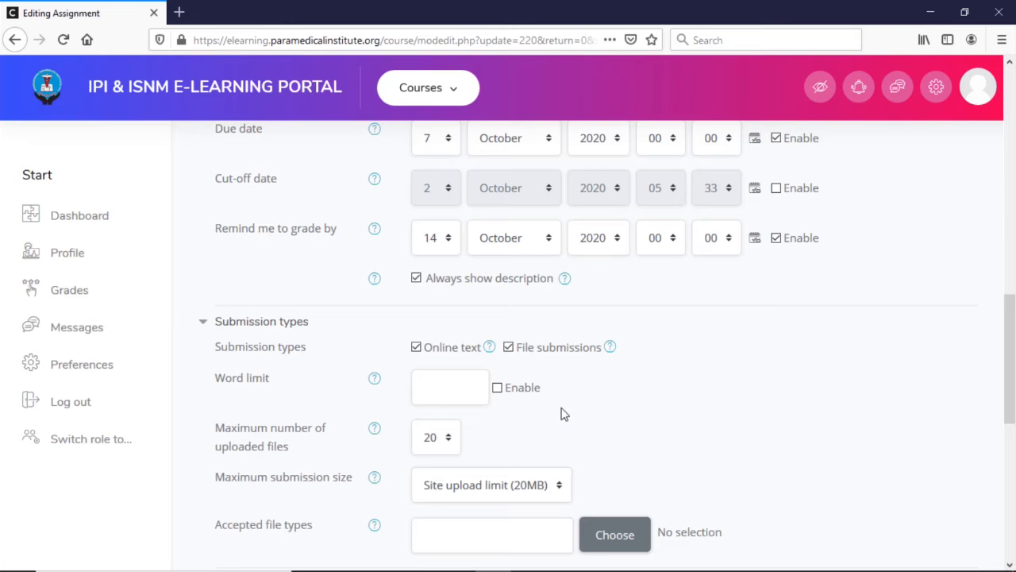
Step: Check the choices for the accepted file types of the assignment's submissions
{"action": "scroll", "coordinate": [522, 411], "scroll_direction": "down", "scroll_amount": 3}
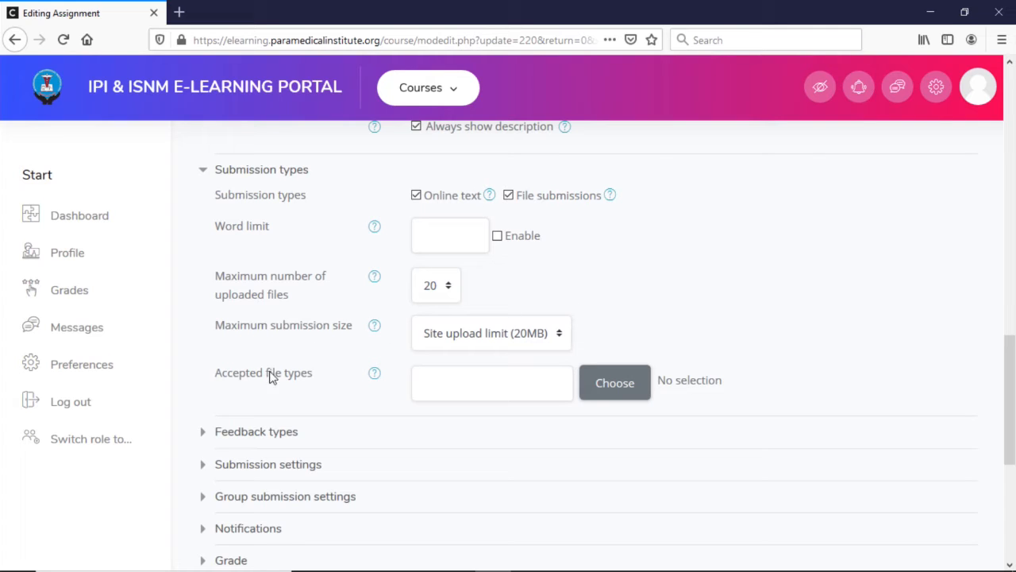
{"action": "left_click", "coordinate": [625, 394]}
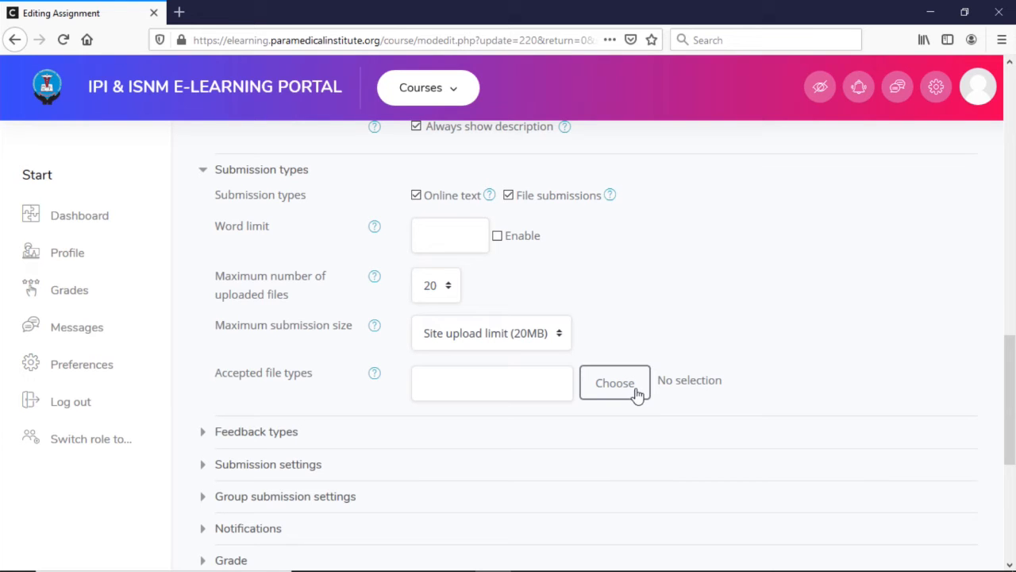
{"action": "scroll", "coordinate": [435, 360], "scroll_direction": "down", "scroll_amount": 3}
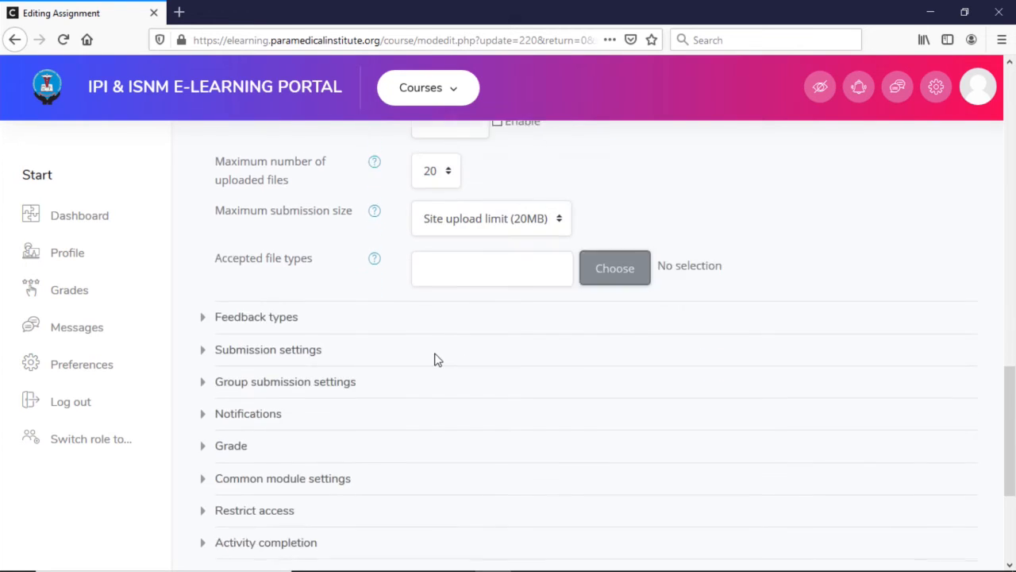
Step: Expand the feedback types and submission settings, and set "Require students to click the submit button" to Yes
{"action": "left_click", "coordinate": [208, 282]}
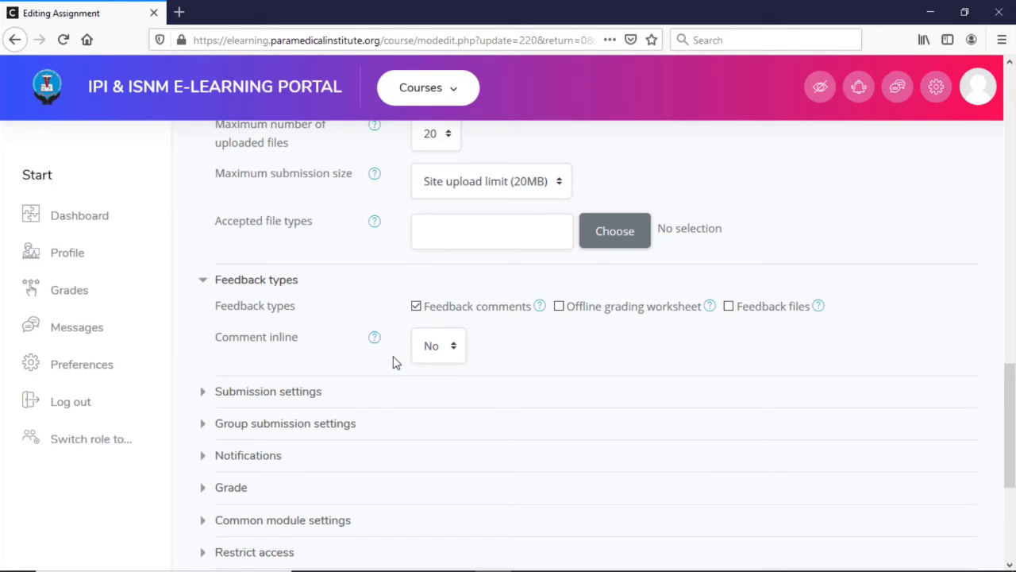
{"action": "left_click", "coordinate": [216, 392]}
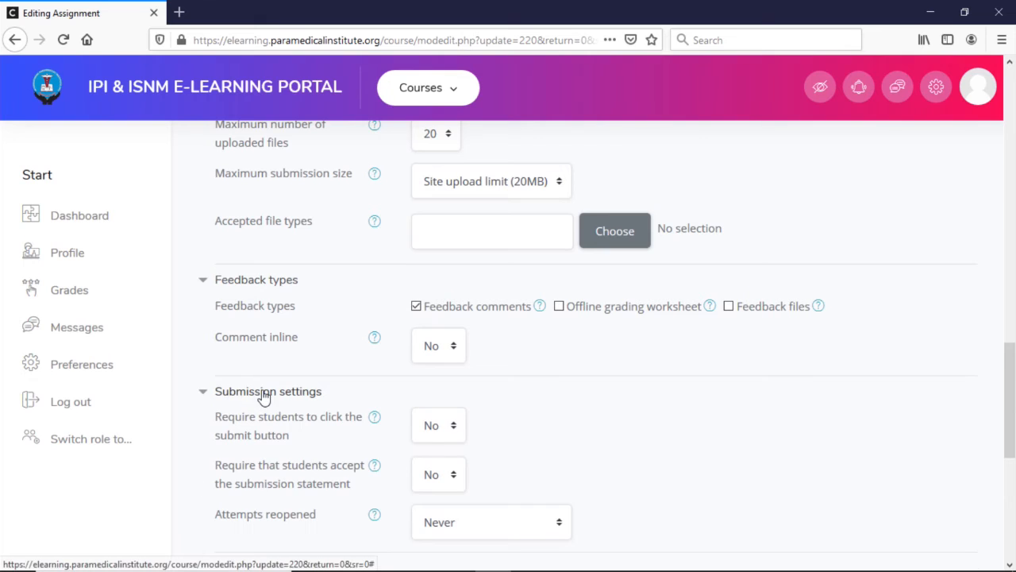
{"action": "scroll", "coordinate": [540, 392], "scroll_direction": "down", "scroll_amount": 2}
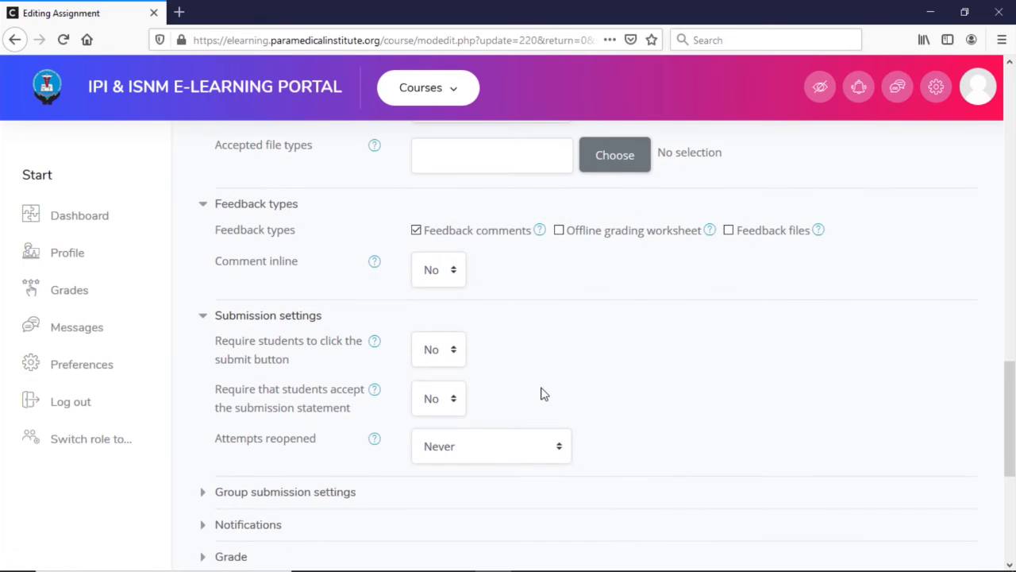
{"action": "left_click", "coordinate": [453, 352]}
{"action": "left_click", "coordinate": [424, 397]}
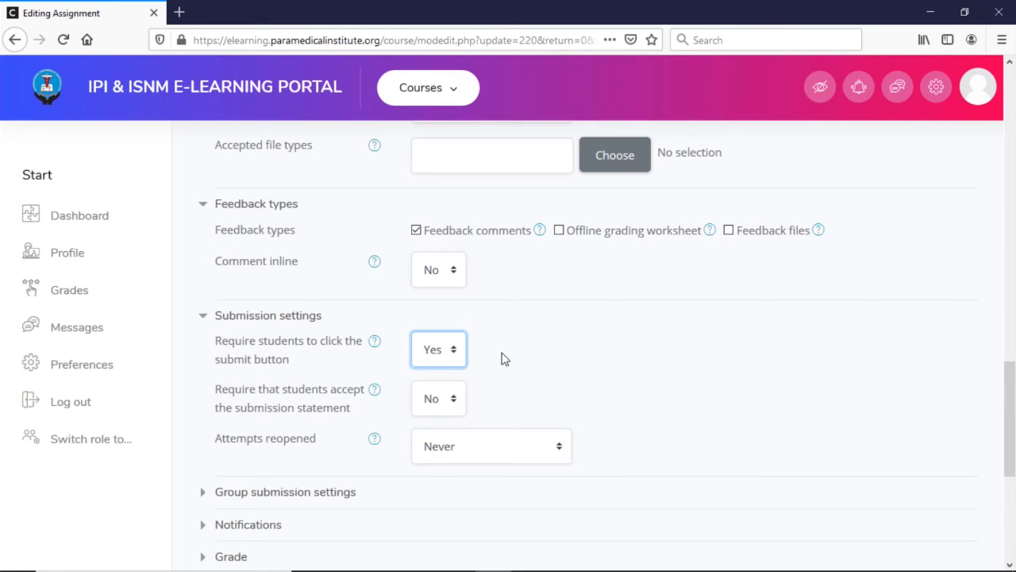
Step: Look through the options for reopening submission attempts
{"action": "scroll", "coordinate": [480, 381], "scroll_direction": "down", "scroll_amount": 2}
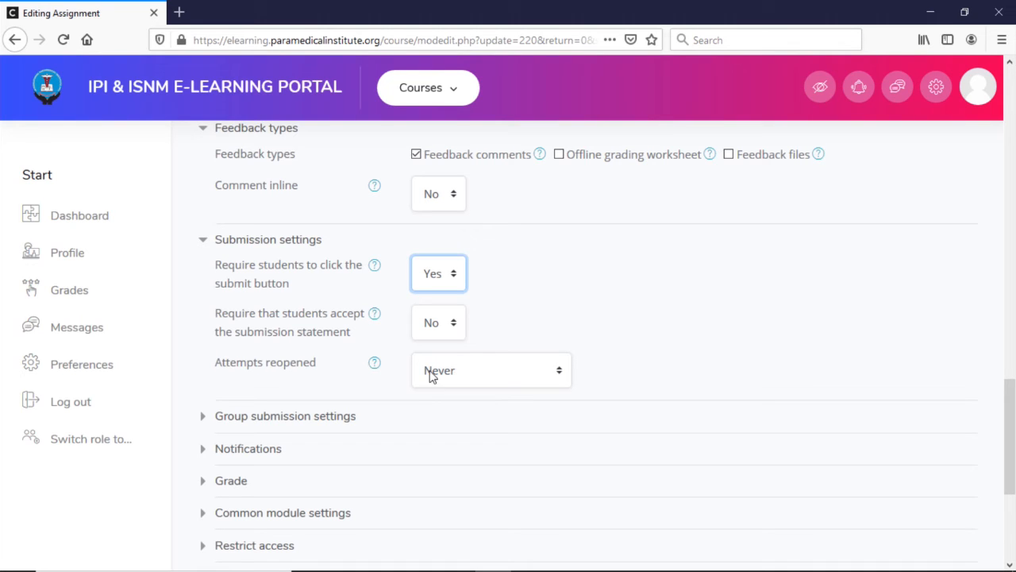
{"action": "left_click", "coordinate": [255, 378]}
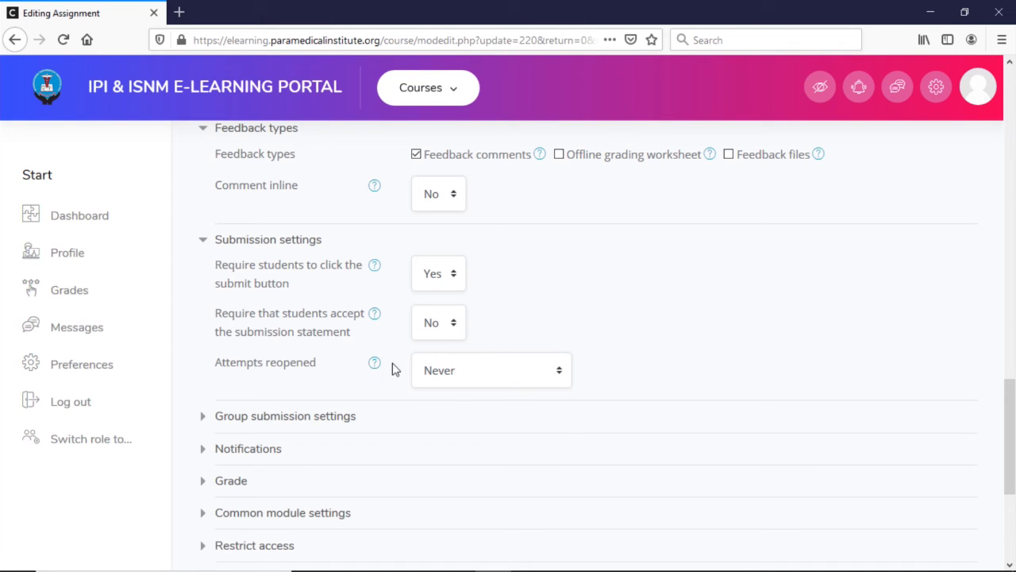
{"action": "left_click", "coordinate": [505, 373]}
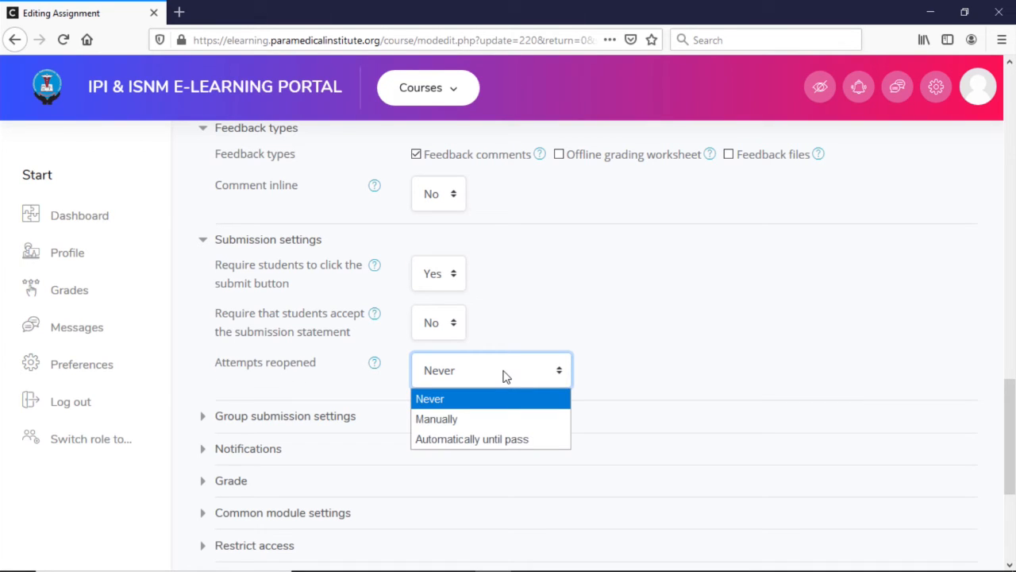
{"action": "left_click", "coordinate": [316, 397]}
Step: Expand the group submission settings and set "Students submit in groups" to Yes
{"action": "left_click", "coordinate": [205, 420]}
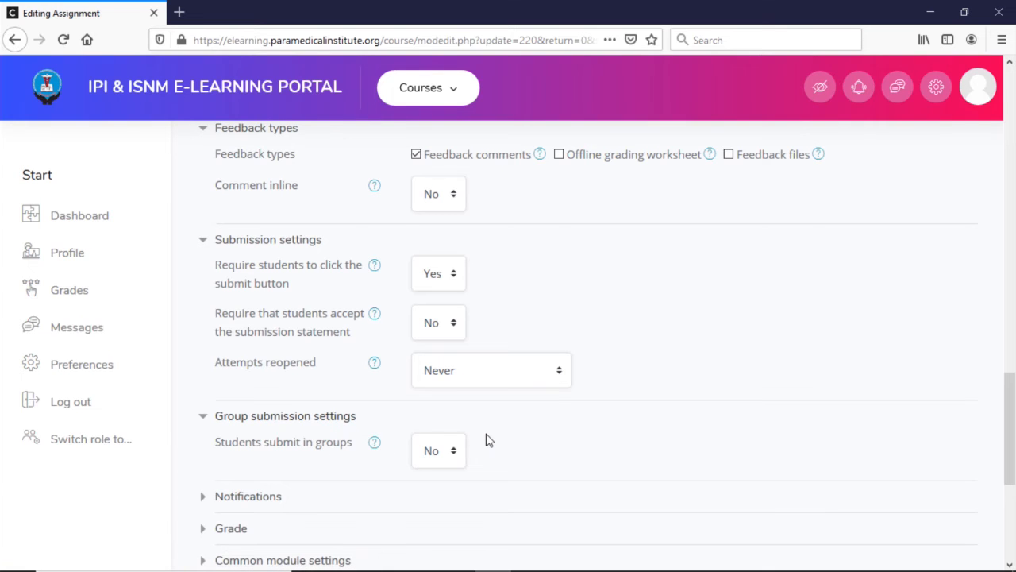
{"action": "scroll", "coordinate": [470, 445], "scroll_direction": "down", "scroll_amount": 2}
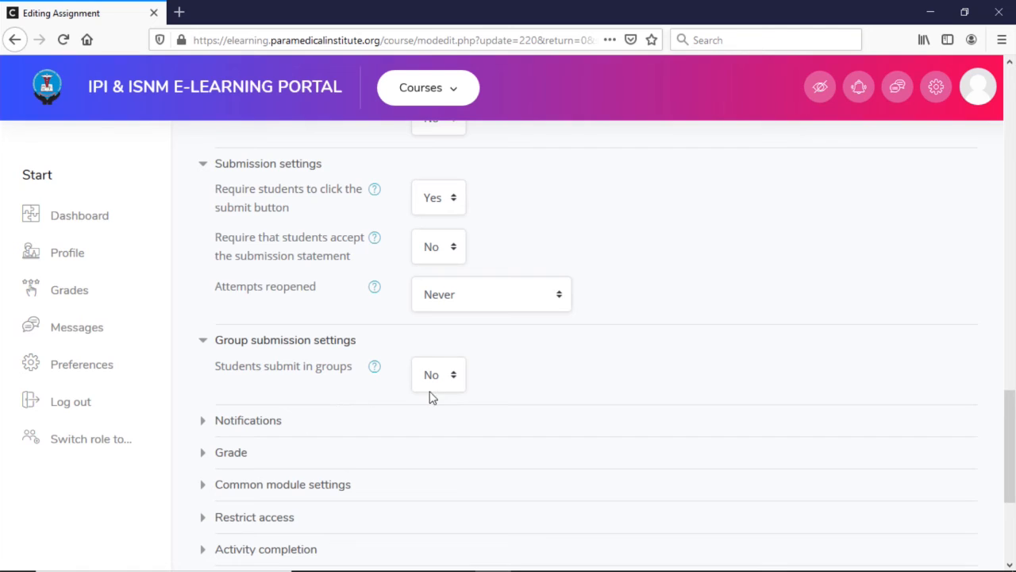
{"action": "left_click", "coordinate": [452, 380]}
{"action": "left_click", "coordinate": [444, 423]}
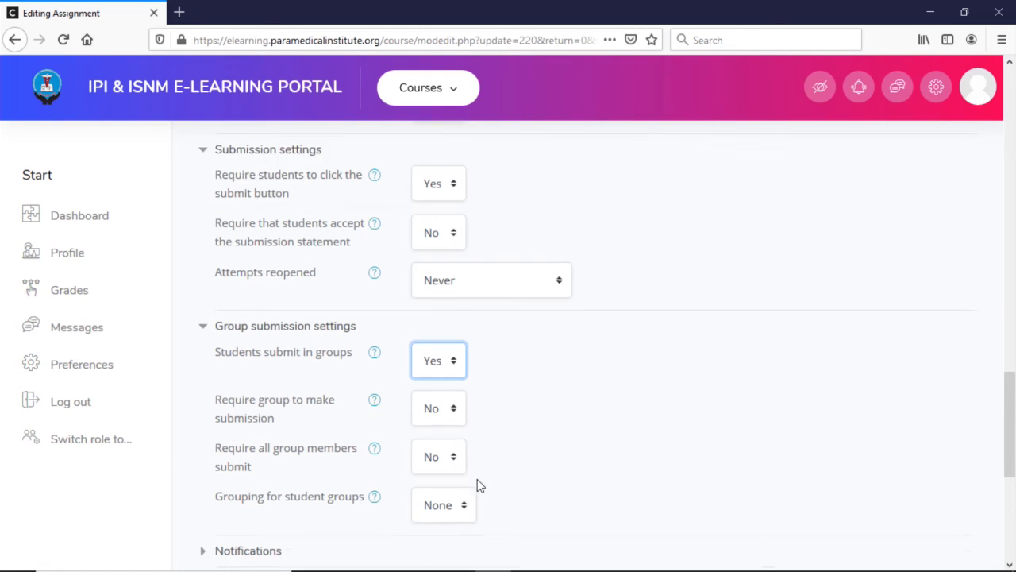
Step: Expand the notification settings and set "Notify graders about late submissions" to Yes
{"action": "scroll", "coordinate": [477, 483], "scroll_direction": "down", "scroll_amount": 3}
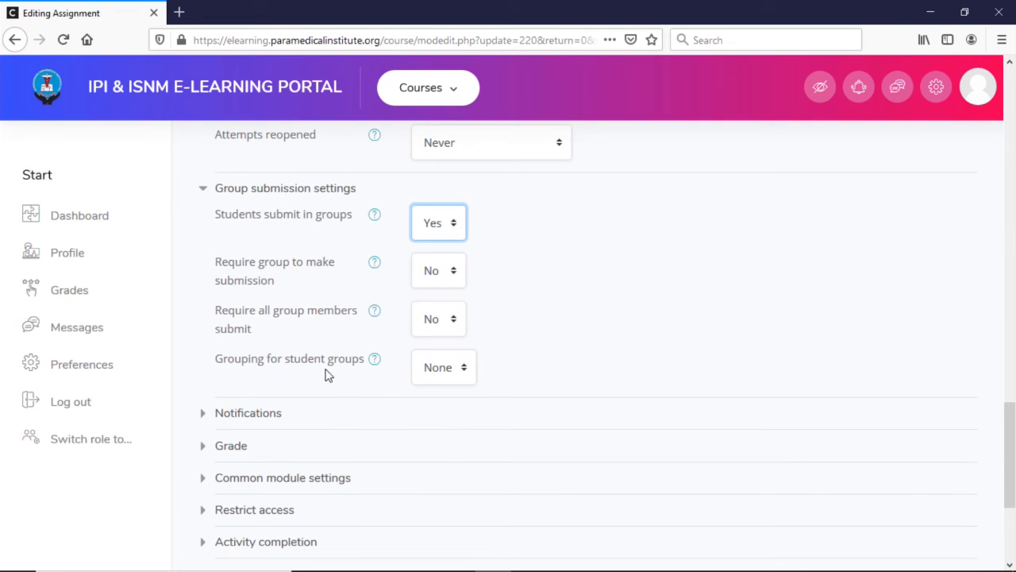
{"action": "left_click", "coordinate": [206, 418]}
{"action": "scroll", "coordinate": [514, 412], "scroll_direction": "down", "scroll_amount": 1}
{"action": "scroll", "coordinate": [514, 412], "scroll_direction": "down", "scroll_amount": 3}
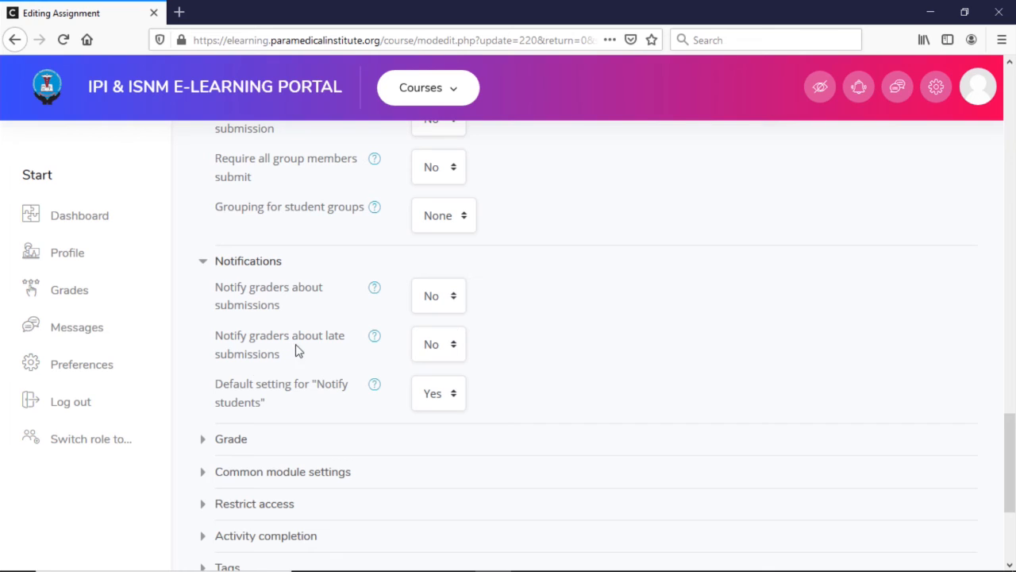
{"action": "left_click", "coordinate": [434, 349]}
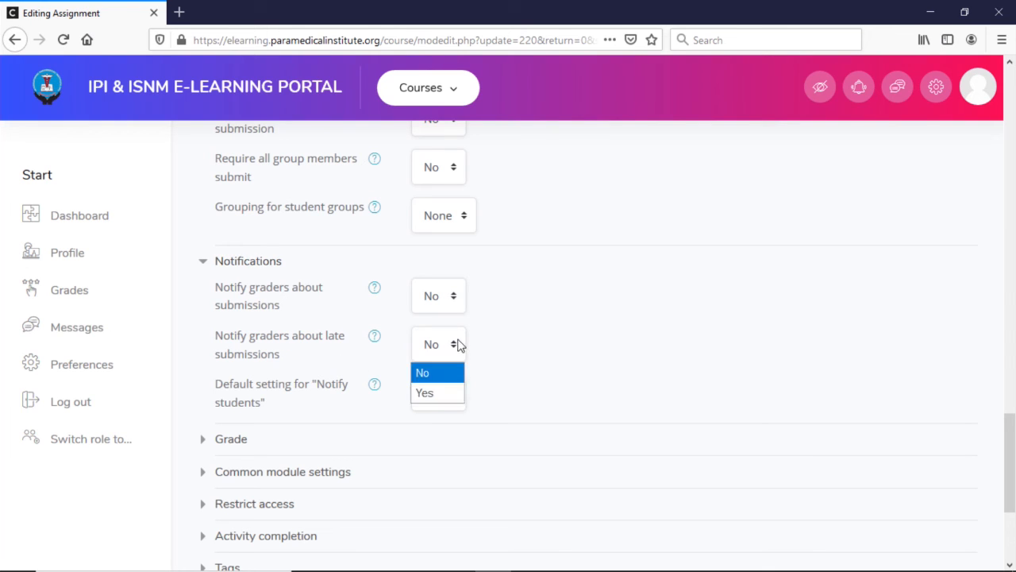
{"action": "left_click", "coordinate": [436, 394]}
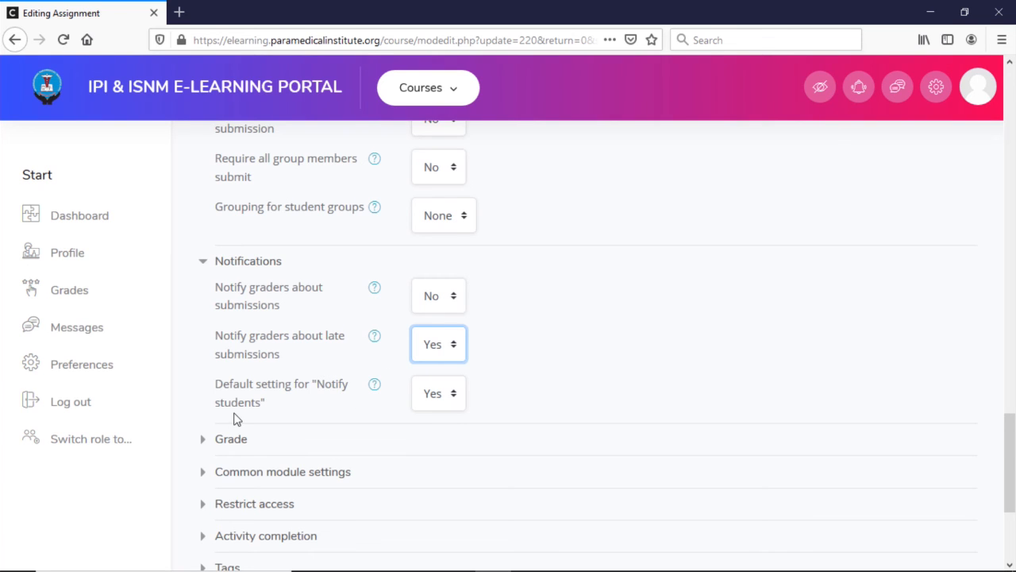
Step: Expand the grade settings and look through the available grading methods and grade categories
{"action": "scroll", "coordinate": [255, 419], "scroll_direction": "down", "scroll_amount": 3}
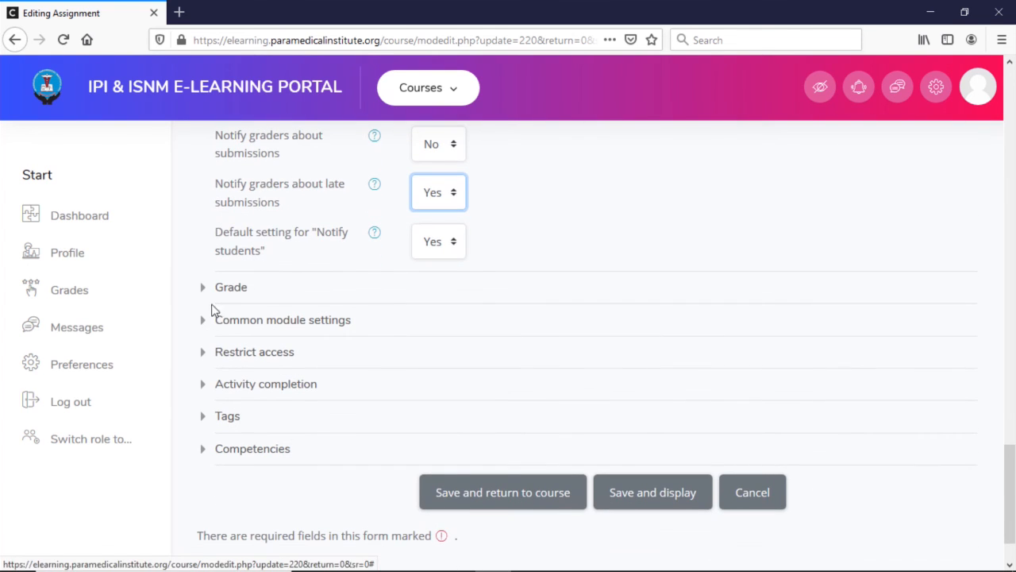
{"action": "left_click", "coordinate": [213, 296]}
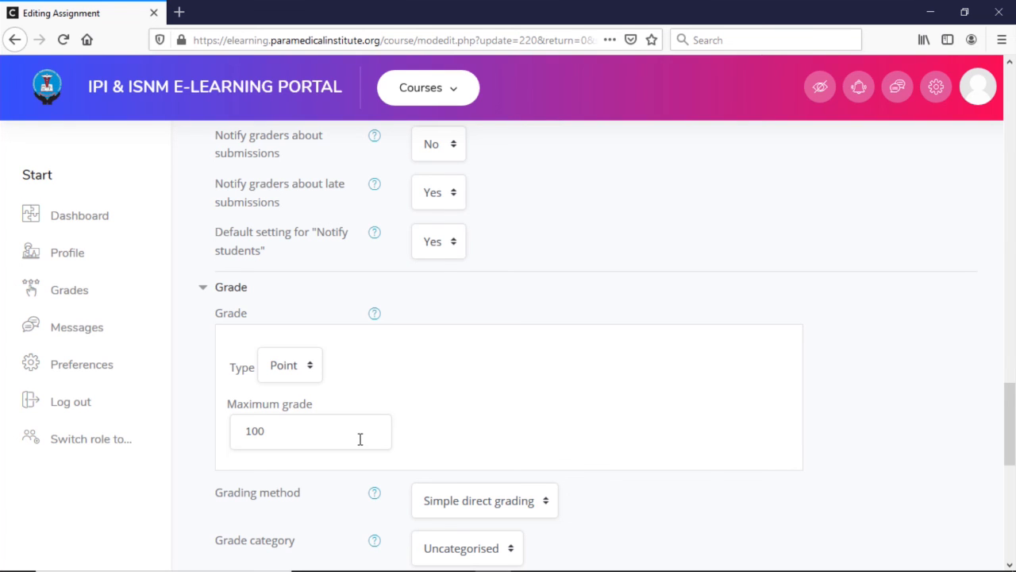
{"action": "scroll", "coordinate": [363, 439], "scroll_direction": "down", "scroll_amount": 3}
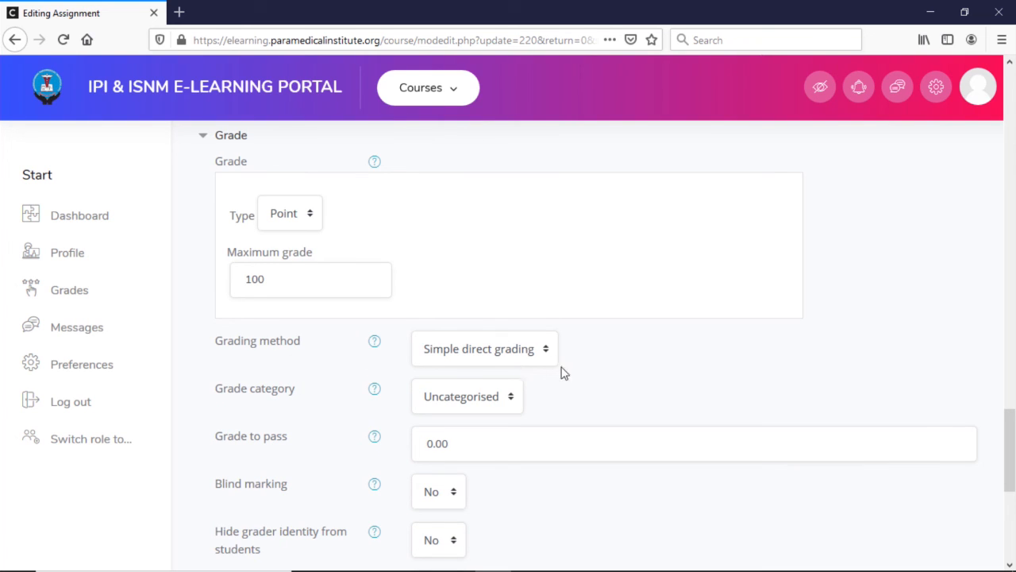
{"action": "left_click", "coordinate": [550, 356]}
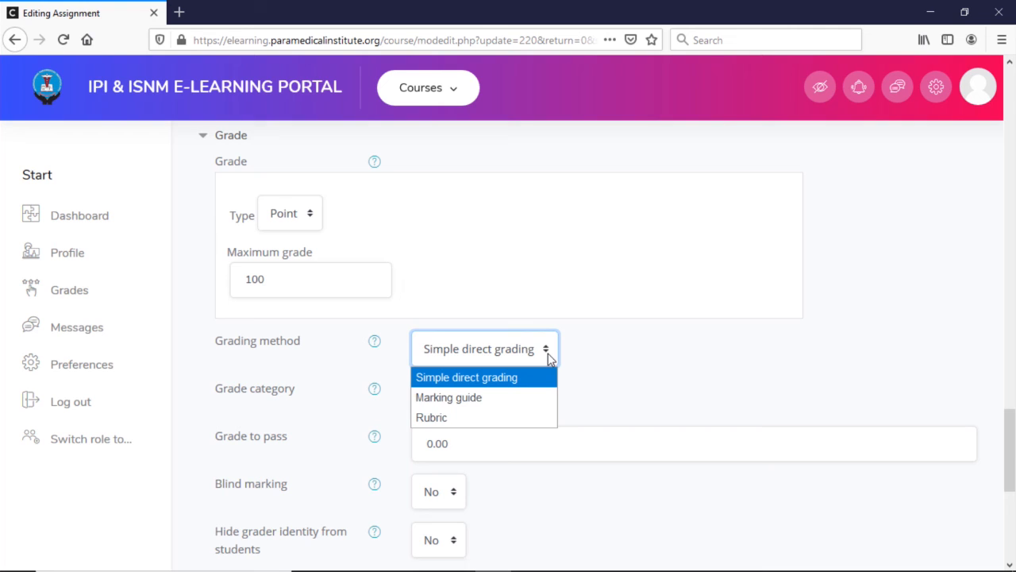
{"action": "left_click", "coordinate": [603, 357]}
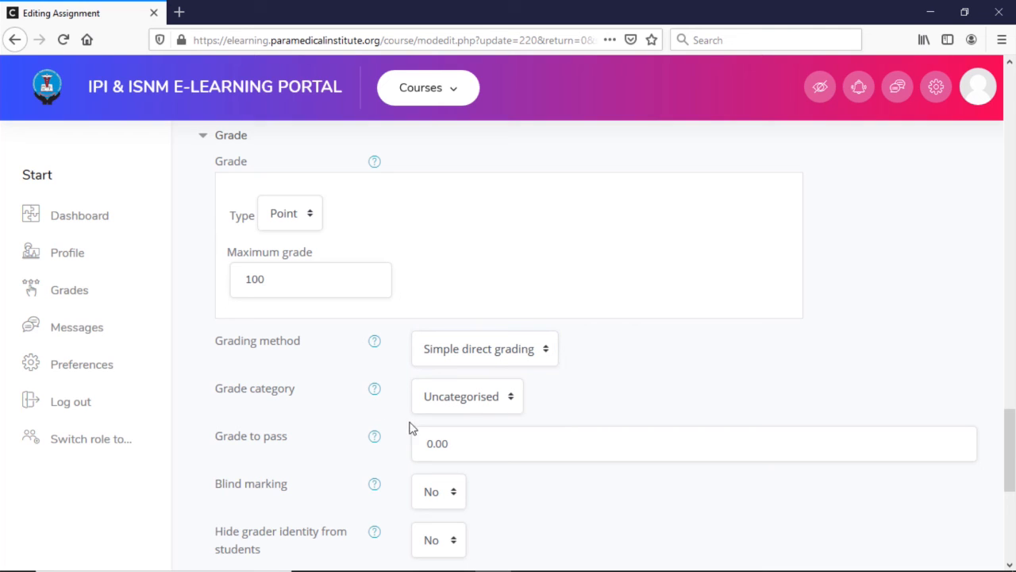
{"action": "left_click", "coordinate": [510, 401]}
{"action": "left_click", "coordinate": [583, 406]}
Step: Save the assignment settings and display the assignment
{"action": "scroll", "coordinate": [381, 487], "scroll_direction": "down", "scroll_amount": 2}
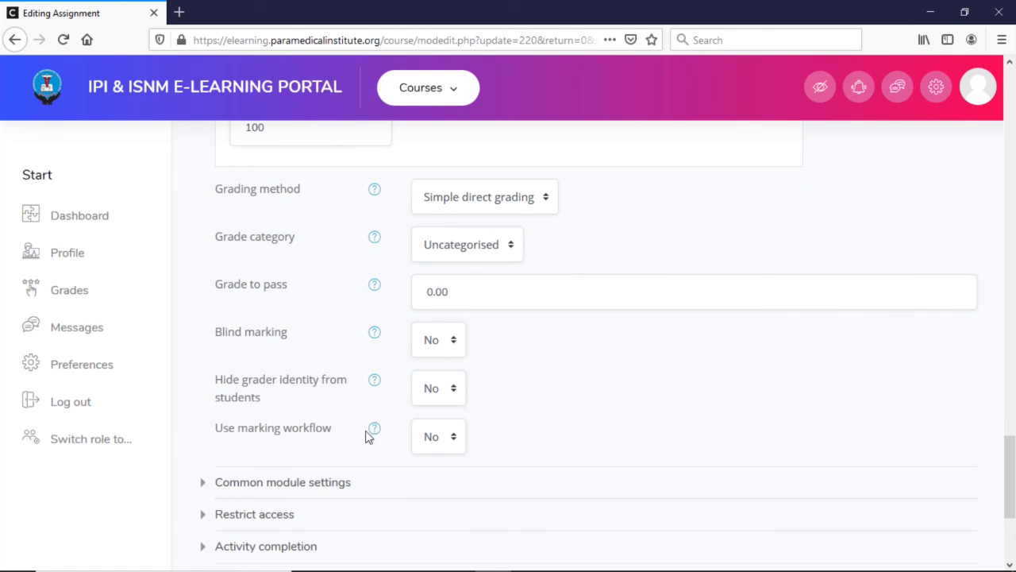
{"action": "scroll", "coordinate": [492, 440], "scroll_direction": "down", "scroll_amount": 2}
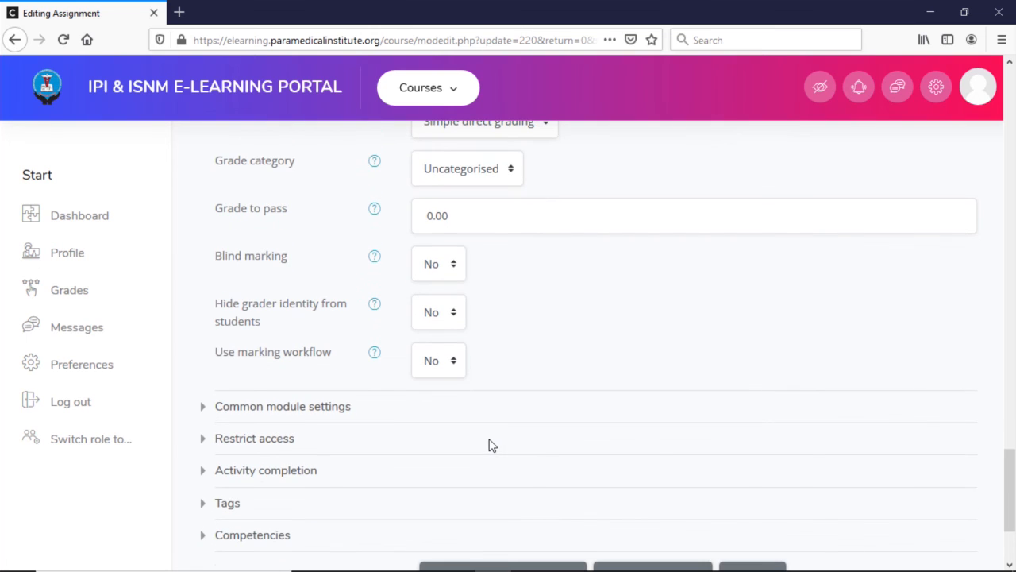
{"action": "scroll", "coordinate": [556, 457], "scroll_direction": "down", "scroll_amount": 4}
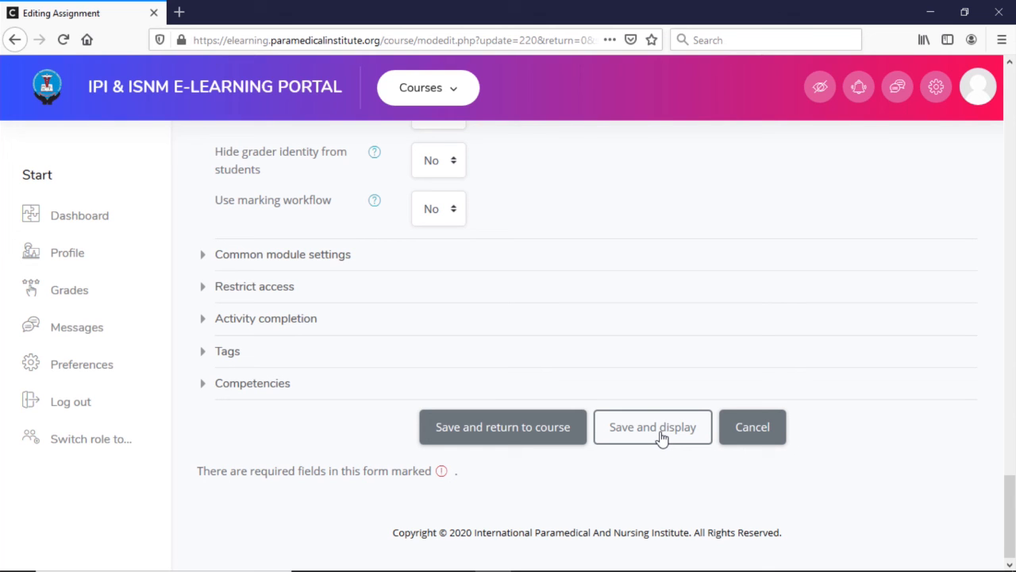
{"action": "left_click", "coordinate": [658, 436]}
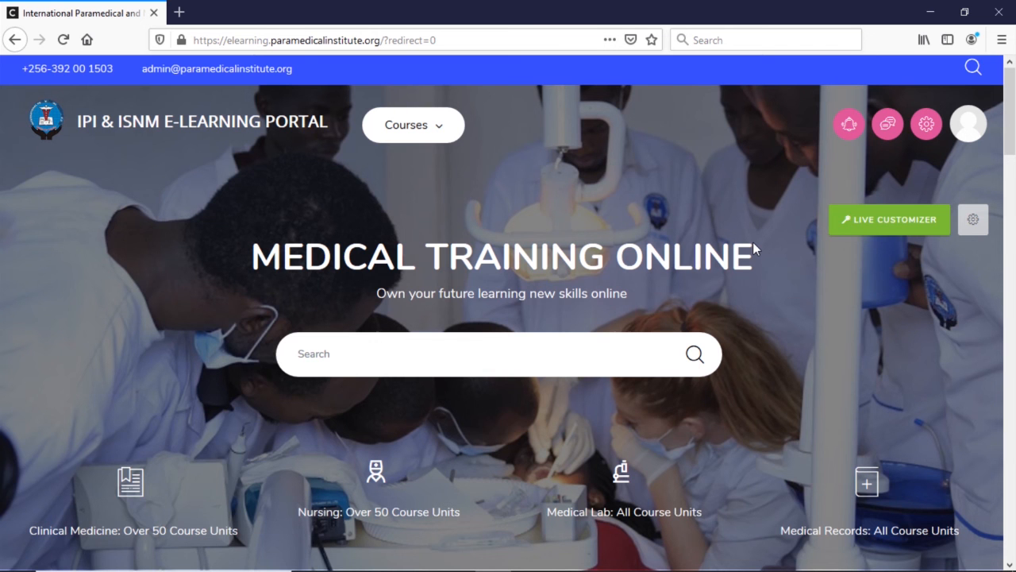